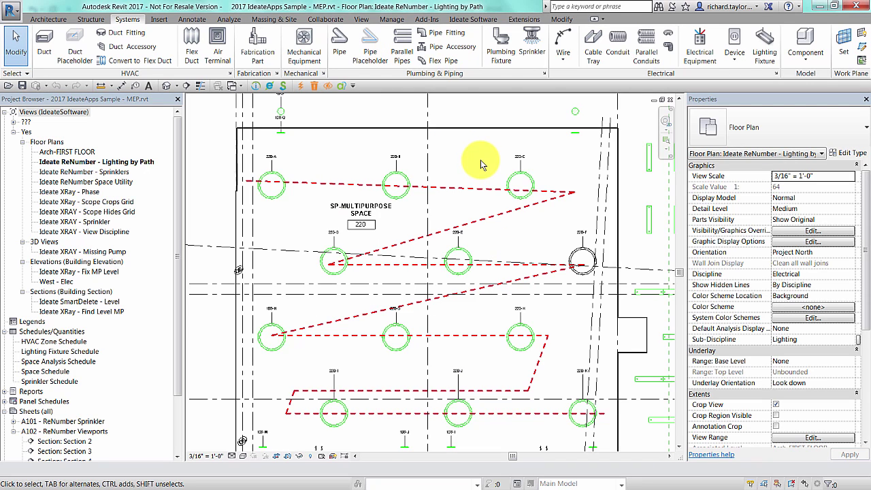
Add ReNumber from the Ideate Software tab to the Quick Access Toolbar, then check Add-Ins.
{"action": "left_click", "coordinate": [466, 21]}
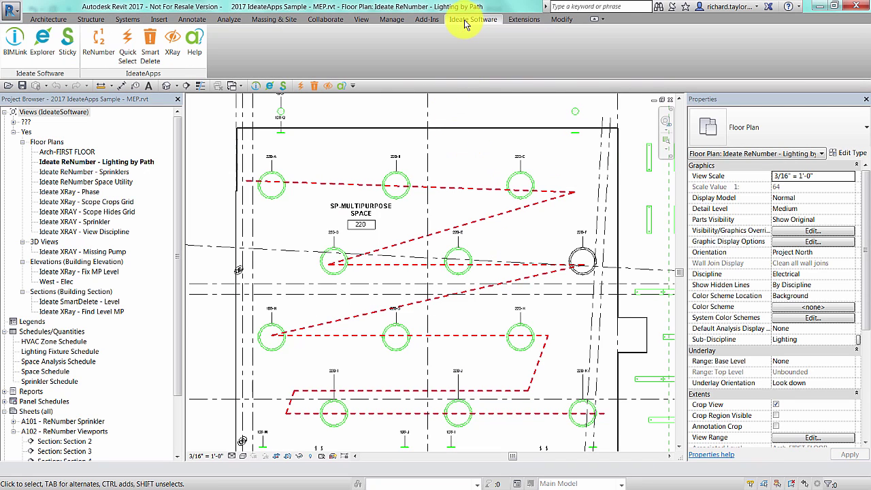
{"action": "right_click", "coordinate": [100, 53]}
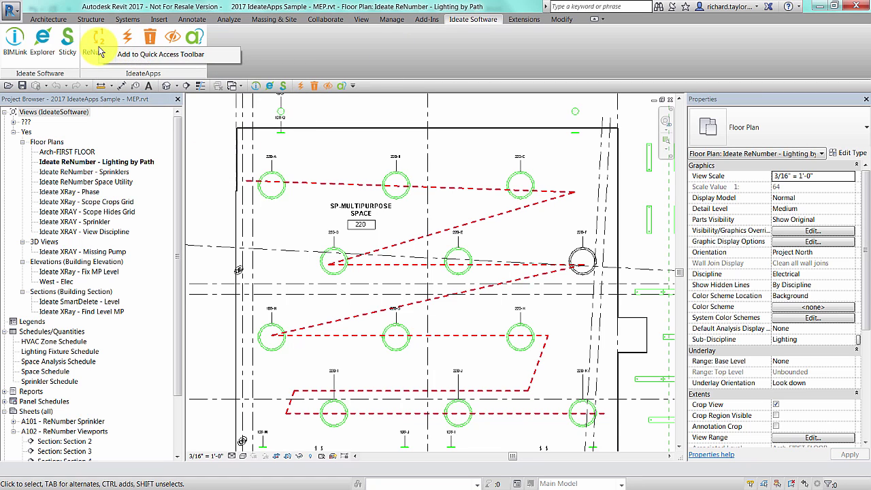
{"action": "left_click", "coordinate": [136, 59]}
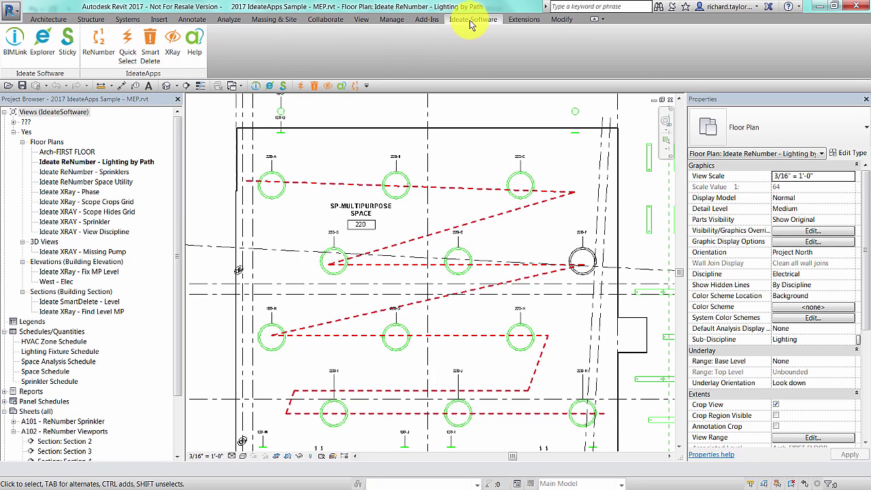
{"action": "left_click", "coordinate": [431, 23]}
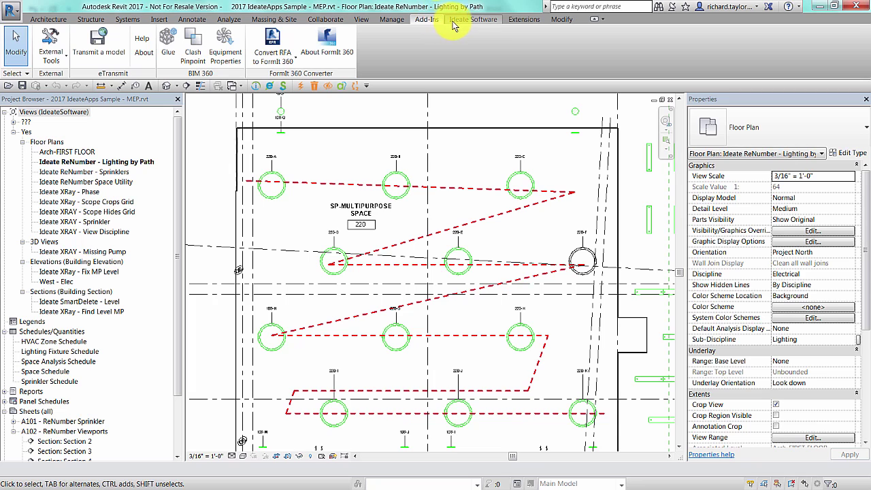
{"action": "left_click", "coordinate": [464, 24]}
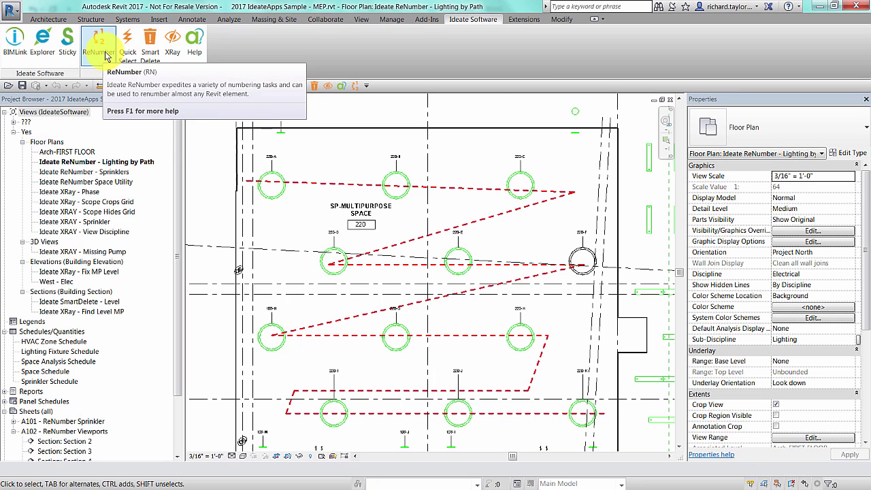
Launch Ideate ReNumber and keep Lighting as the numbering rule.
{"action": "scroll", "coordinate": [385, 143], "scroll_direction": "down", "scroll_amount": 1}
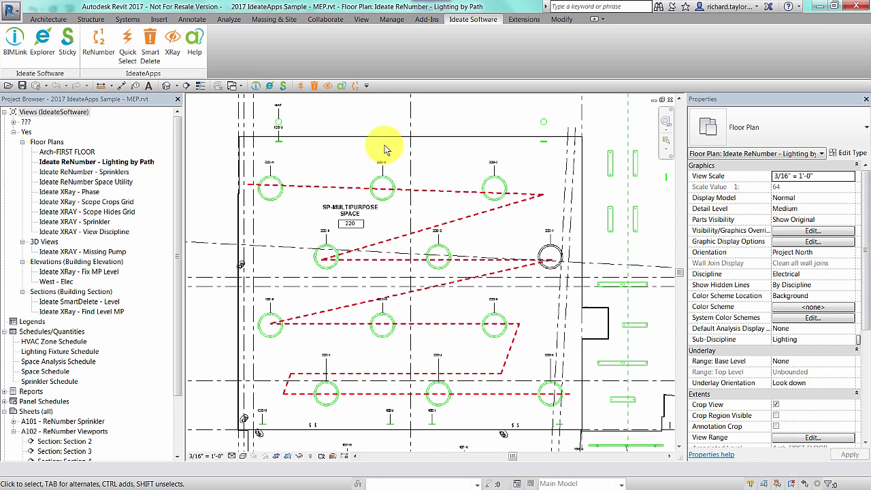
{"action": "left_click", "coordinate": [98, 48]}
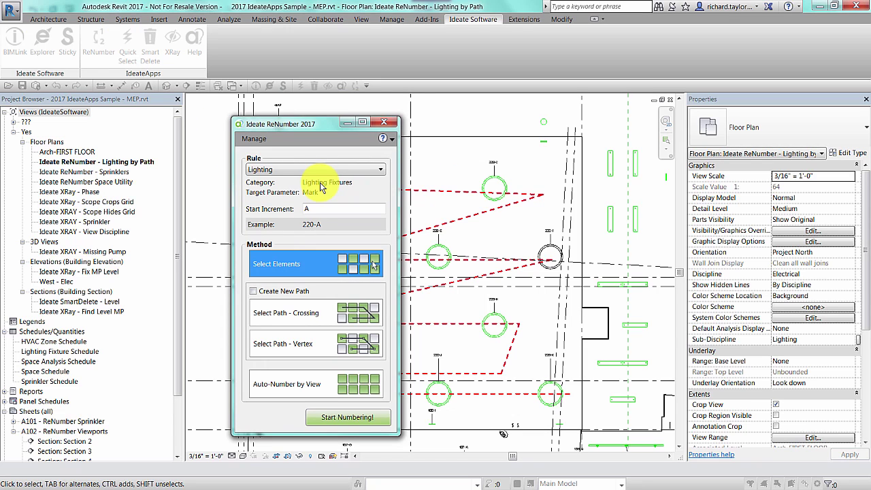
{"action": "left_click", "coordinate": [380, 170]}
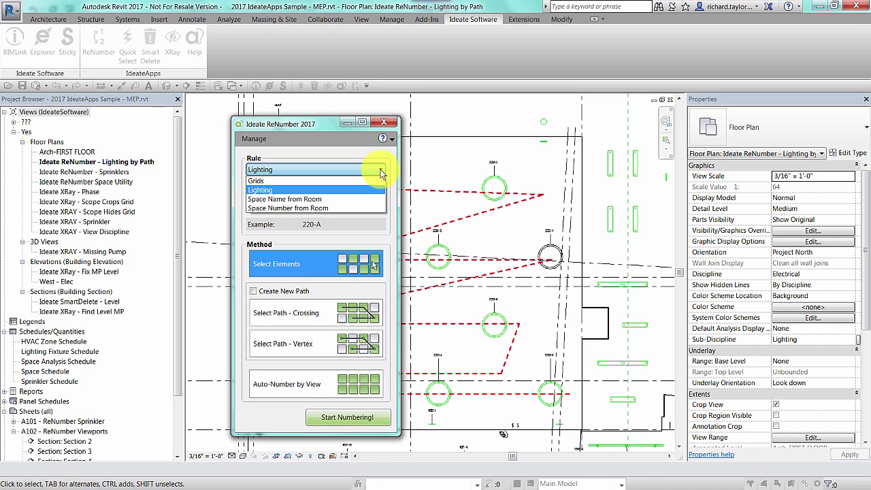
{"action": "left_click", "coordinate": [380, 169]}
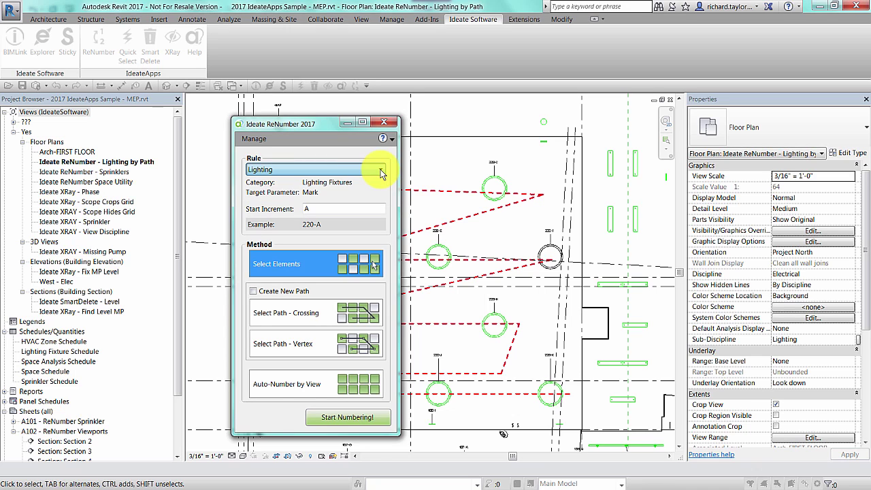
Review the saved numbering rules under Manage > Manage Rules, then close the list.
{"action": "left_click", "coordinate": [251, 140]}
{"action": "left_click", "coordinate": [275, 150]}
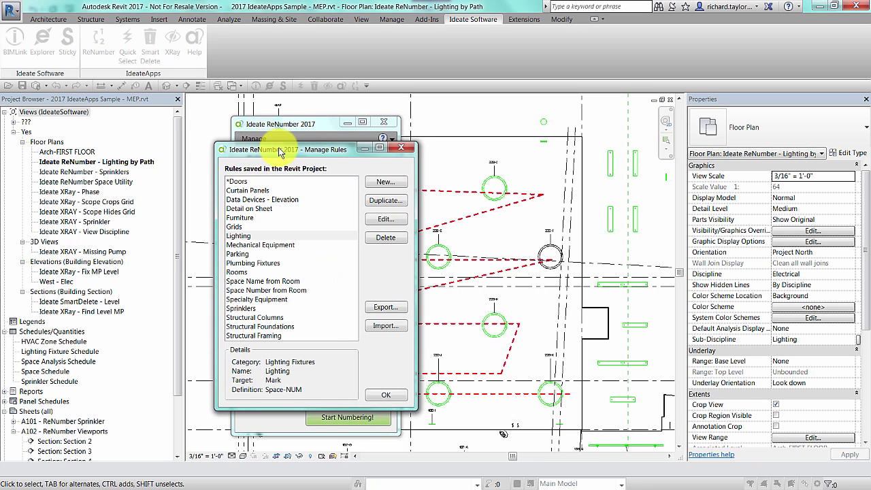
{"action": "left_click_drag", "start_coordinate": [279, 148], "coordinate": [301, 140]}
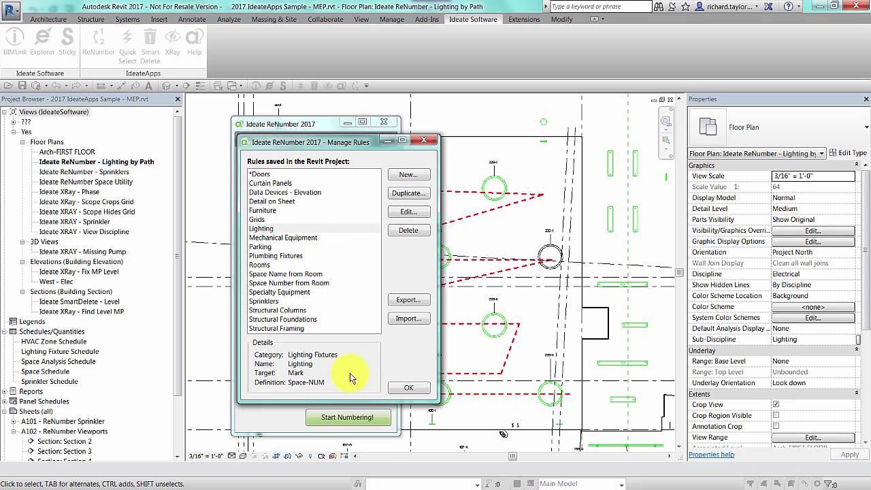
{"action": "left_click", "coordinate": [402, 391]}
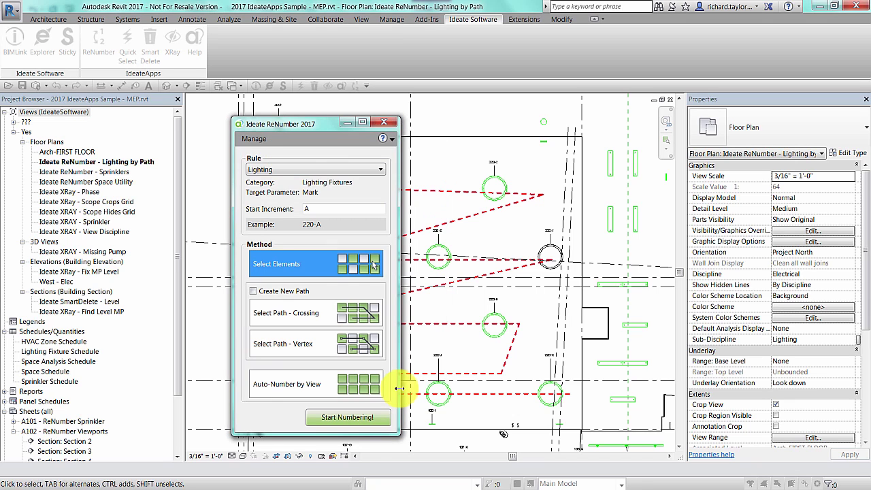
Change the multipurpose space's Number property from 220 to 300 and apply it.
{"action": "left_click", "coordinate": [392, 123]}
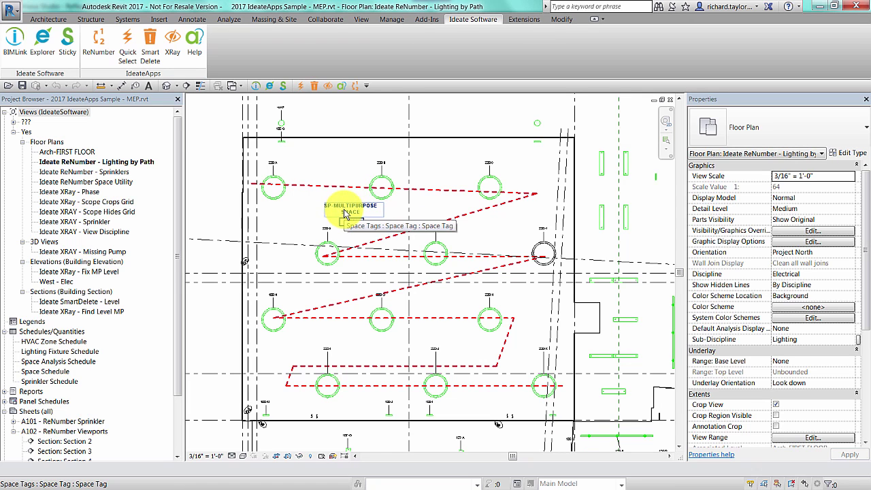
{"action": "left_click", "coordinate": [343, 160]}
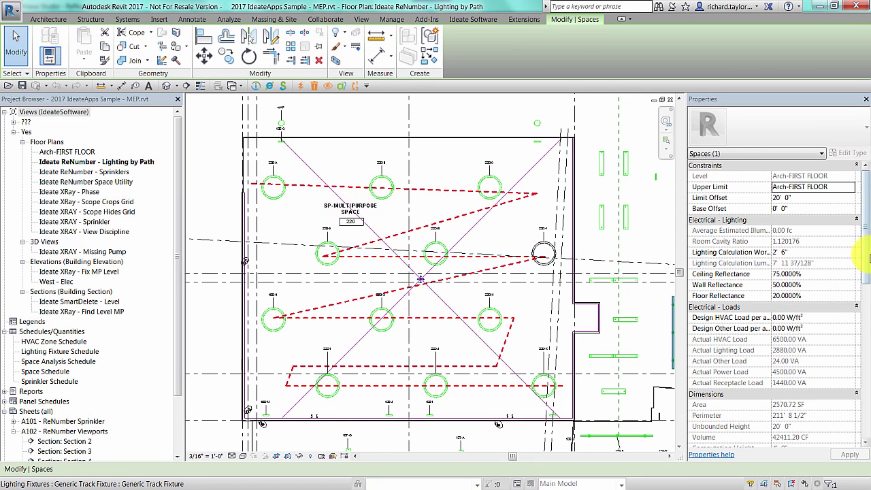
{"action": "left_click_drag", "start_coordinate": [866, 258], "coordinate": [864, 350]}
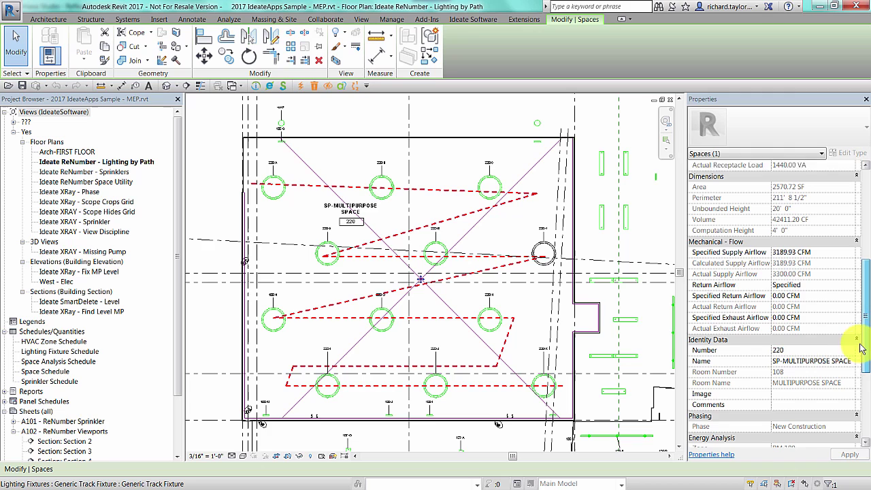
{"action": "left_click", "coordinate": [793, 338]}
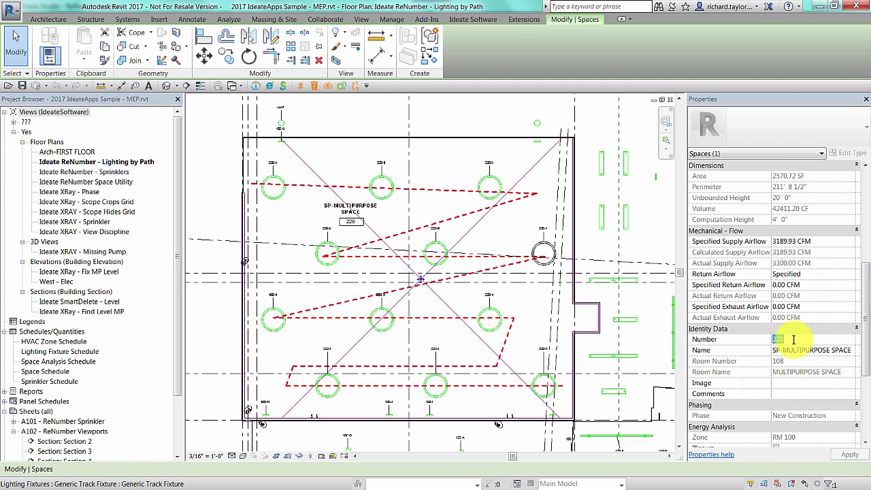
{"action": "type", "text": "300"}
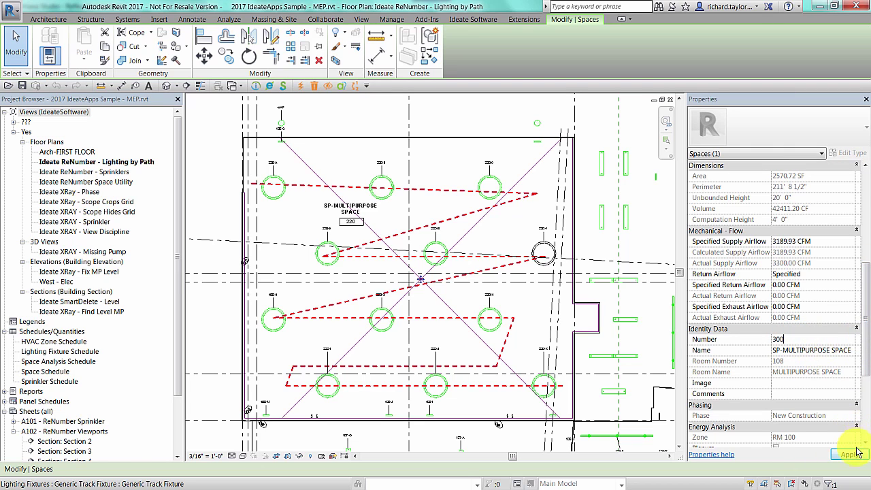
{"action": "left_click", "coordinate": [850, 453]}
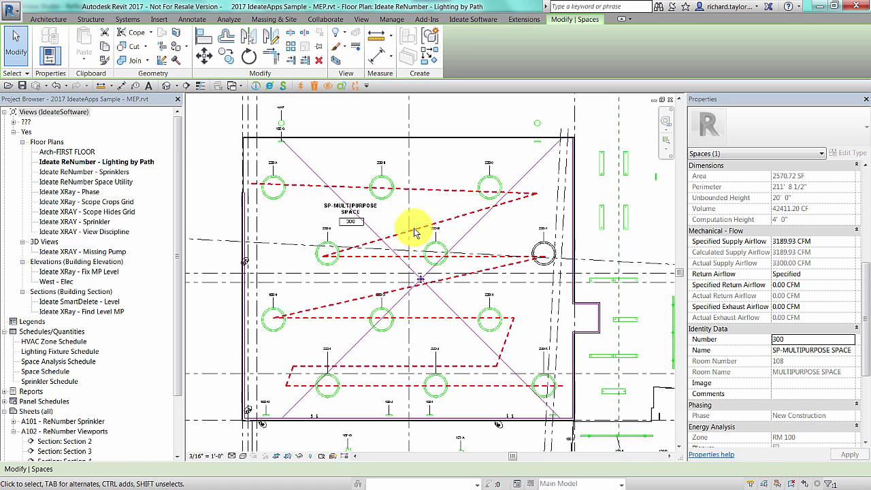
{"action": "scroll", "coordinate": [387, 216], "scroll_direction": "up", "scroll_amount": 2}
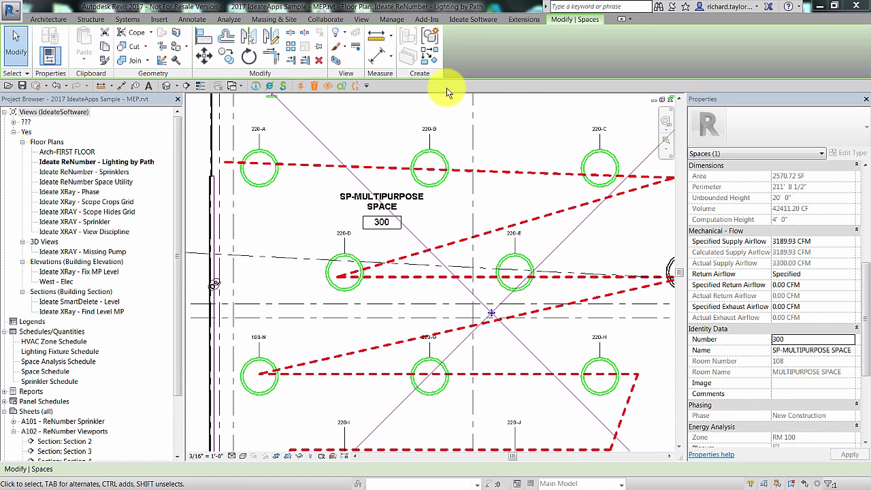
Relaunch ReNumber and pick fixtures 220-A, 220-C and 220-D to renumber them 300-A, 300-C, 300-D.
{"action": "left_click", "coordinate": [356, 85]}
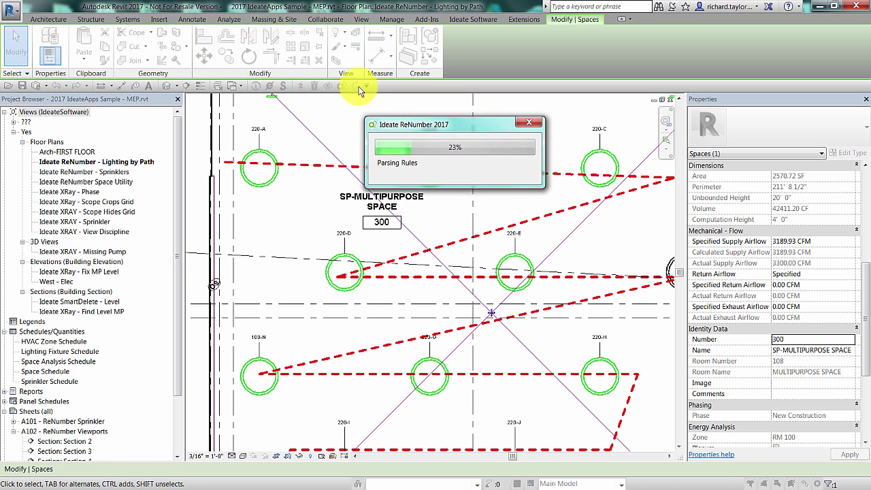
{"action": "left_click_drag", "start_coordinate": [324, 128], "coordinate": [711, 119]}
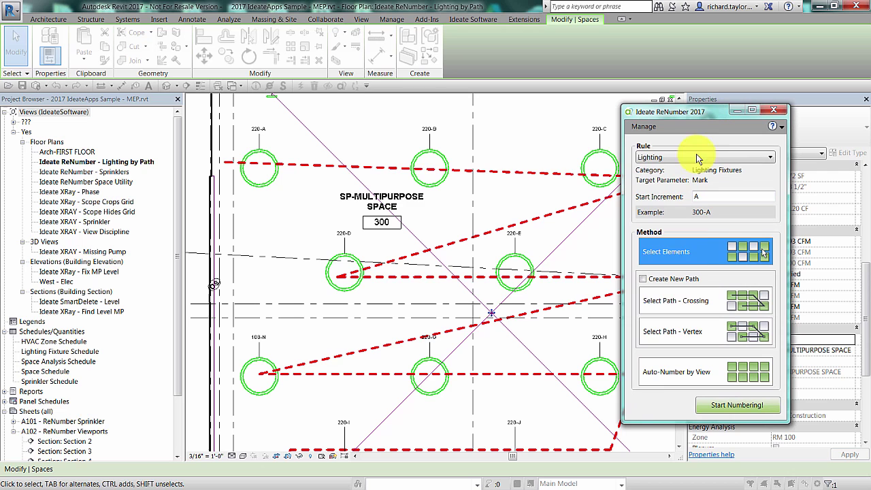
{"action": "left_click", "coordinate": [725, 407]}
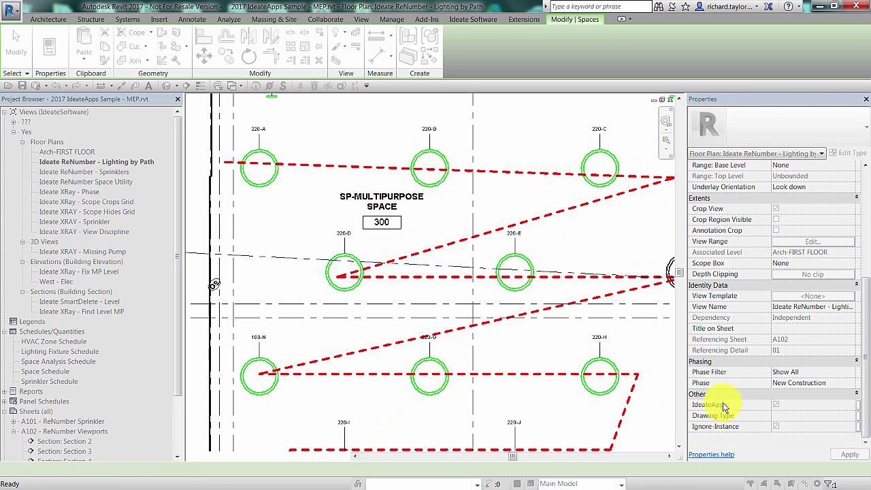
{"action": "left_click", "coordinate": [260, 192]}
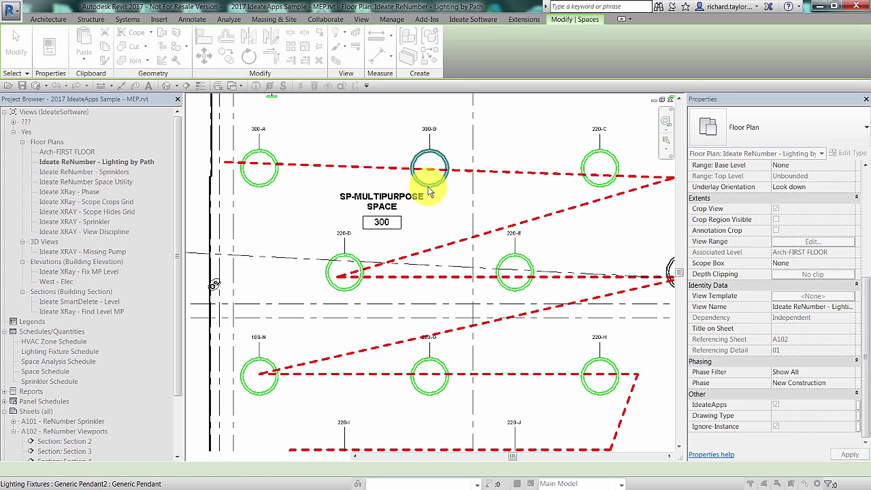
{"action": "left_click", "coordinate": [592, 190]}
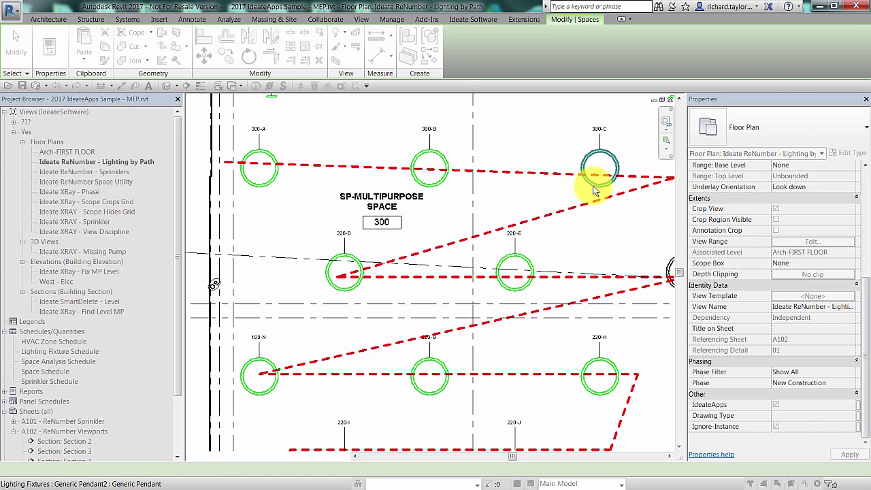
{"action": "left_click", "coordinate": [354, 264]}
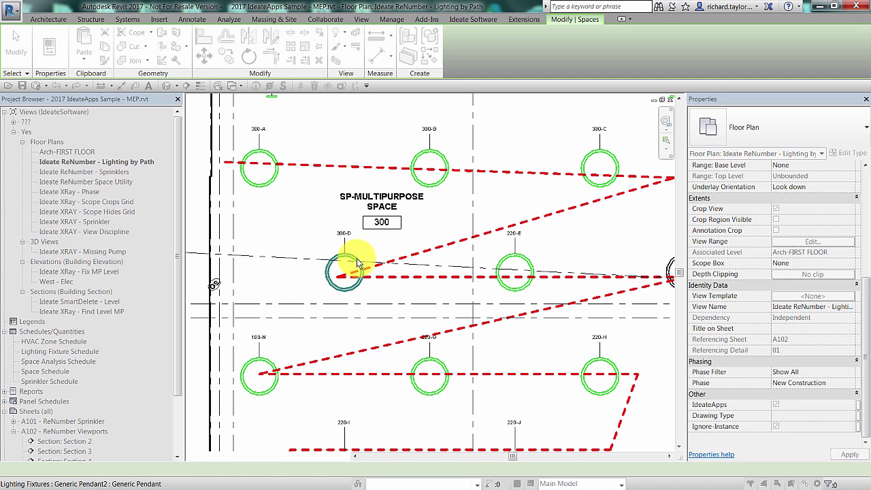
{"action": "key", "text": "Escape"}
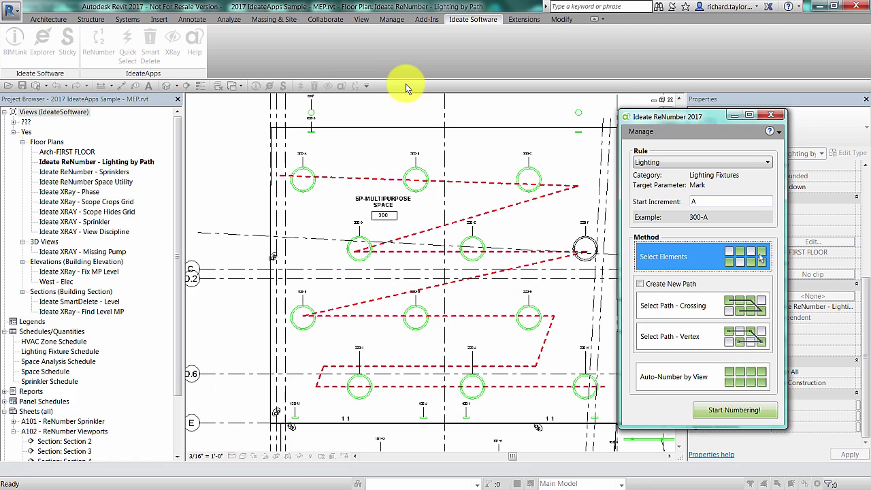
Choose the Select Path - Crossing method and start numbering the lighting fixtures.
{"action": "left_click", "coordinate": [703, 310]}
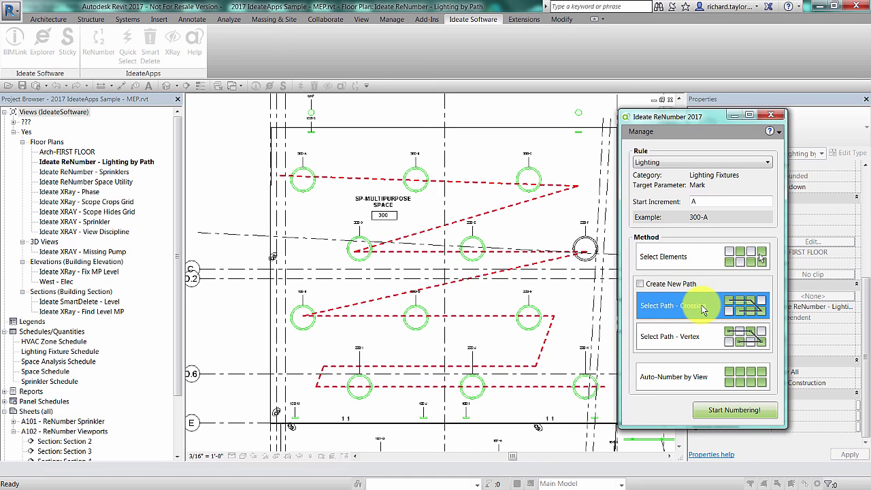
{"action": "left_click", "coordinate": [741, 411]}
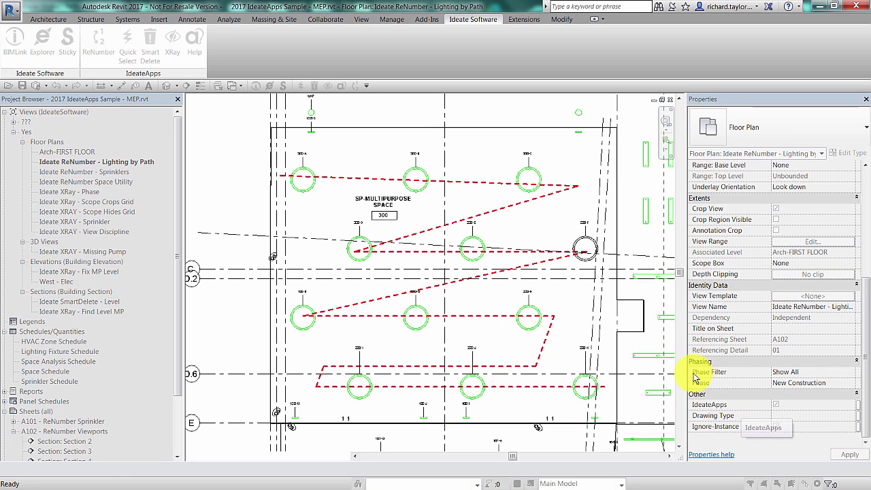
Pick the dashed path and review the previewed changes for fixtures 108-N and 220-H.
{"action": "left_click", "coordinate": [347, 182]}
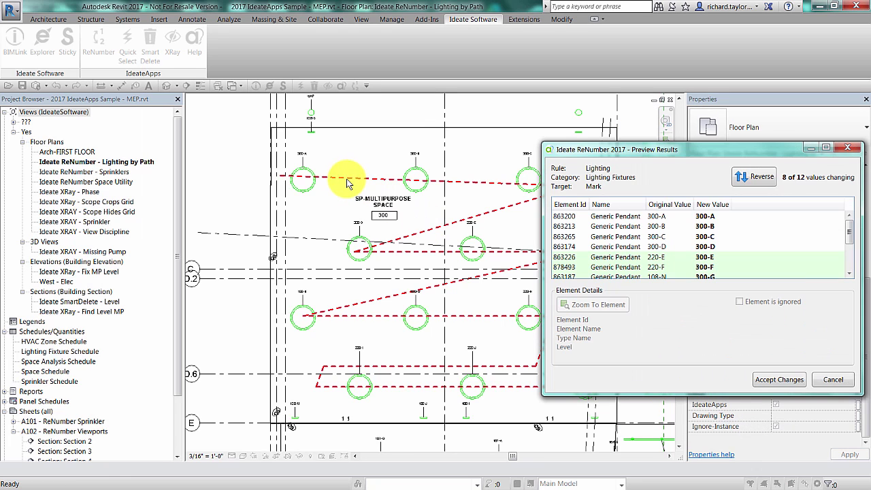
{"action": "left_click_drag", "start_coordinate": [706, 147], "coordinate": [699, 145]}
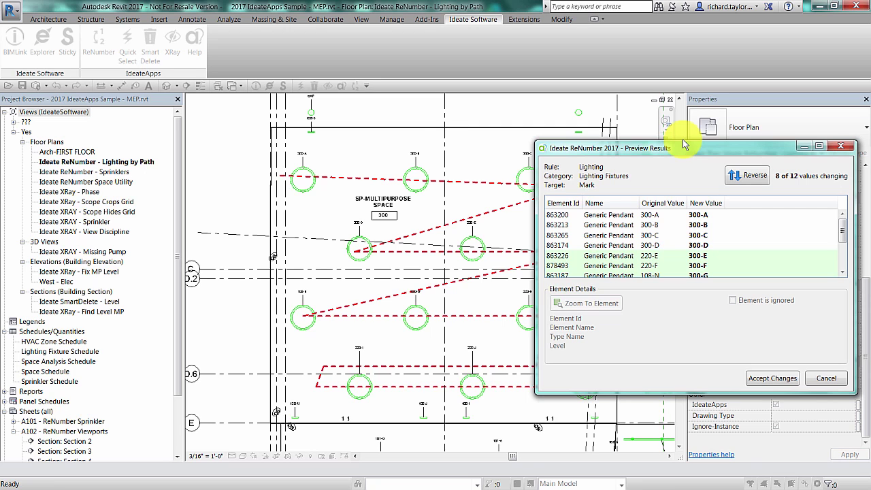
{"action": "left_click_drag", "start_coordinate": [684, 145], "coordinate": [652, 125]}
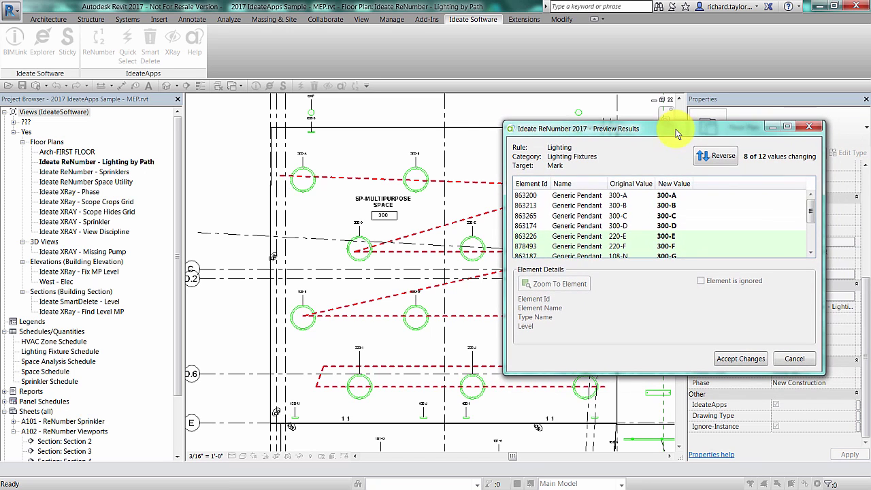
{"action": "scroll", "coordinate": [811, 216], "scroll_direction": "down", "scroll_amount": 1}
{"action": "scroll", "coordinate": [810, 216], "scroll_direction": "down", "scroll_amount": 3}
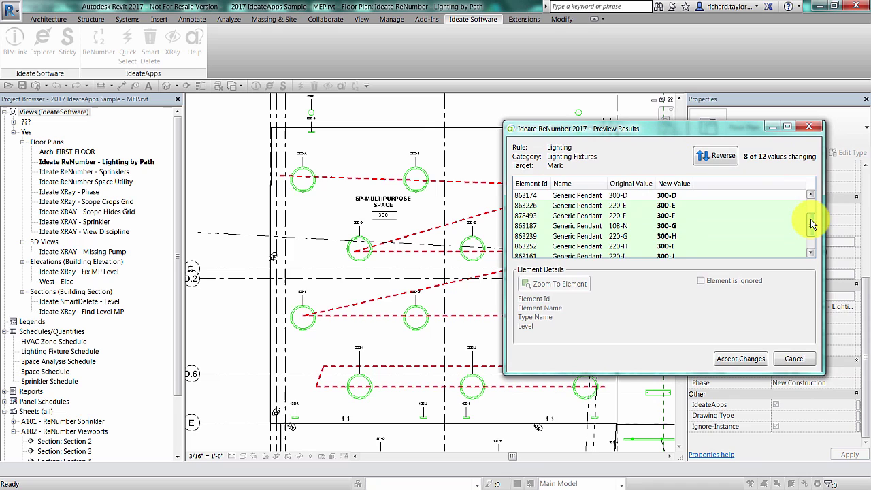
{"action": "left_click", "coordinate": [643, 216]}
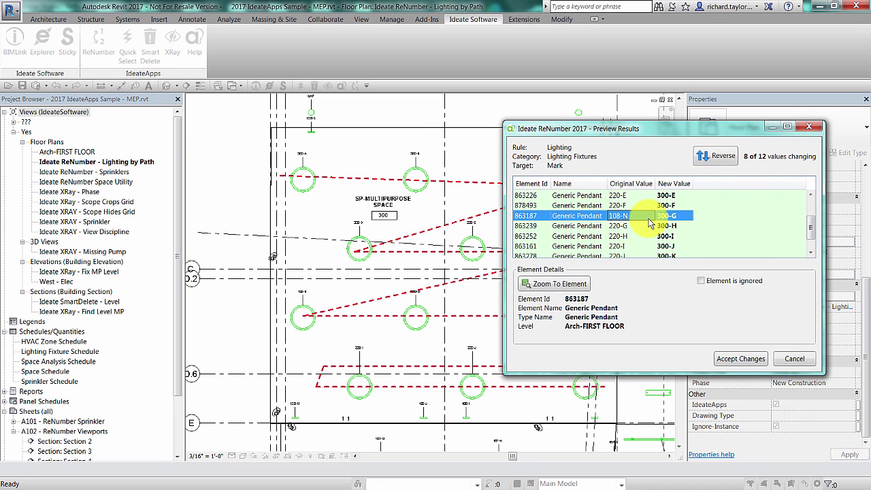
{"action": "left_click", "coordinate": [572, 292]}
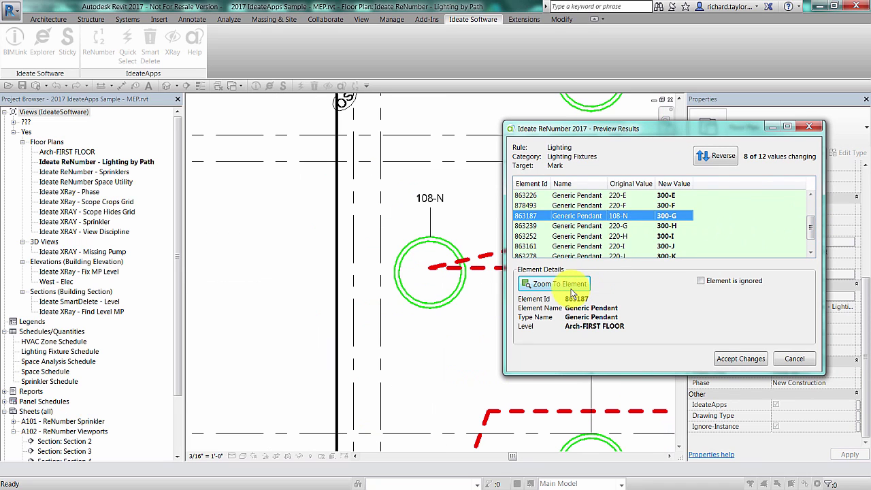
{"action": "left_click", "coordinate": [643, 235]}
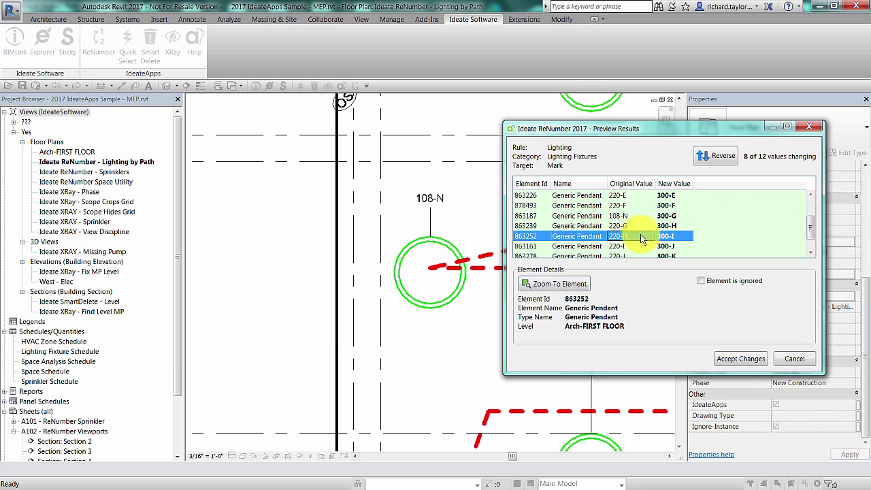
{"action": "left_click", "coordinate": [554, 289]}
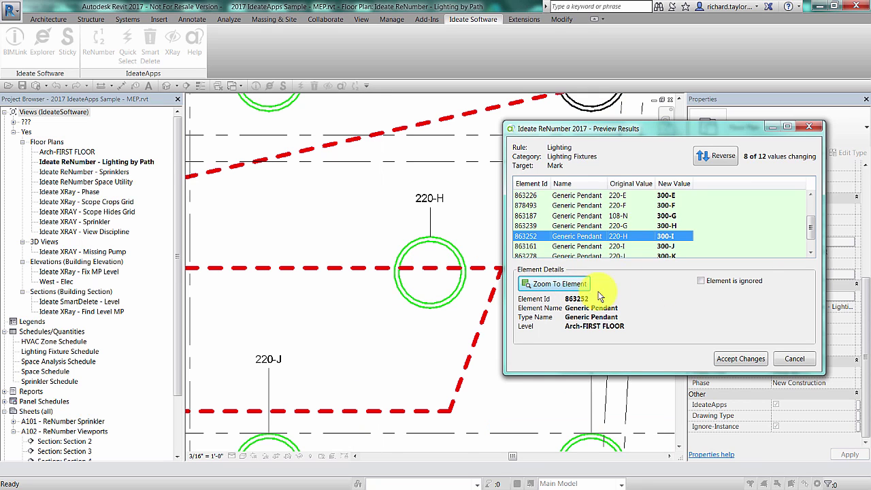
{"action": "left_click_drag", "start_coordinate": [810, 229], "coordinate": [810, 207]}
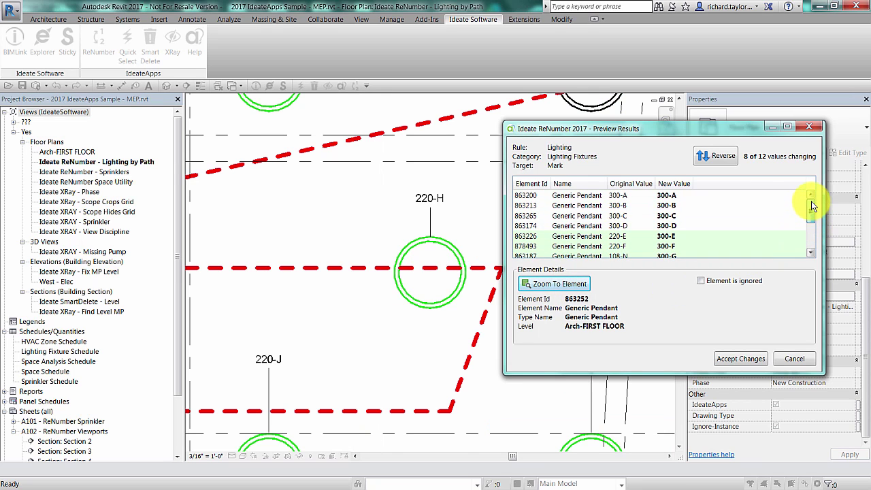
Exclude fixtures 220-E and 108-N, reverse the numbering order, and accept the changes.
{"action": "left_click", "coordinate": [657, 236]}
{"action": "left_click", "coordinate": [701, 282]}
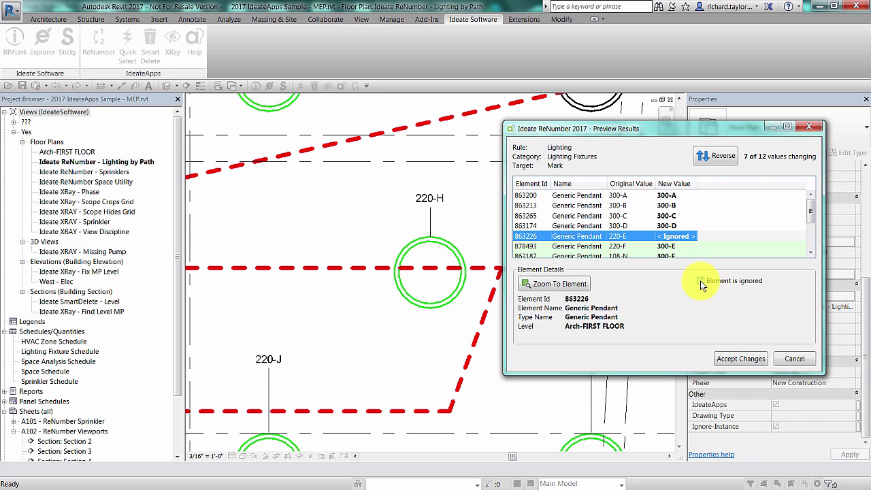
{"action": "left_click", "coordinate": [807, 250]}
{"action": "left_click", "coordinate": [808, 250]}
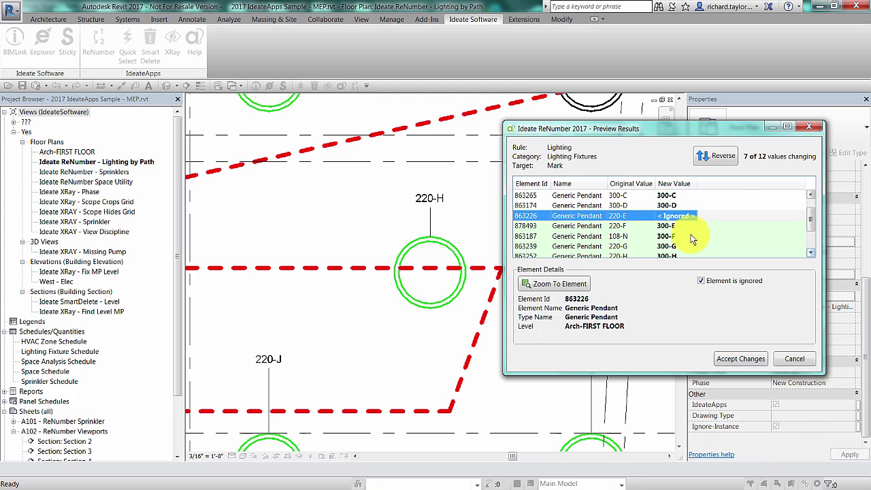
{"action": "left_click", "coordinate": [653, 237]}
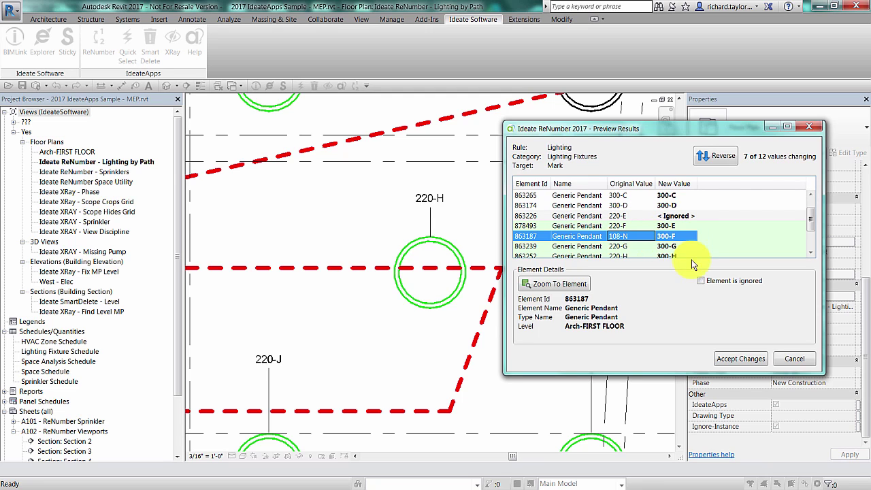
{"action": "left_click", "coordinate": [701, 281]}
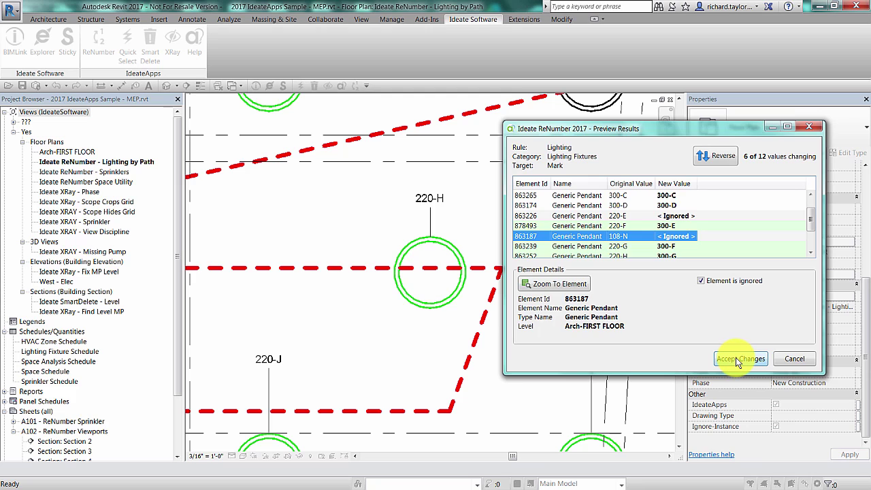
{"action": "left_click", "coordinate": [717, 155]}
{"action": "left_click_drag", "start_coordinate": [811, 222], "coordinate": [811, 206]}
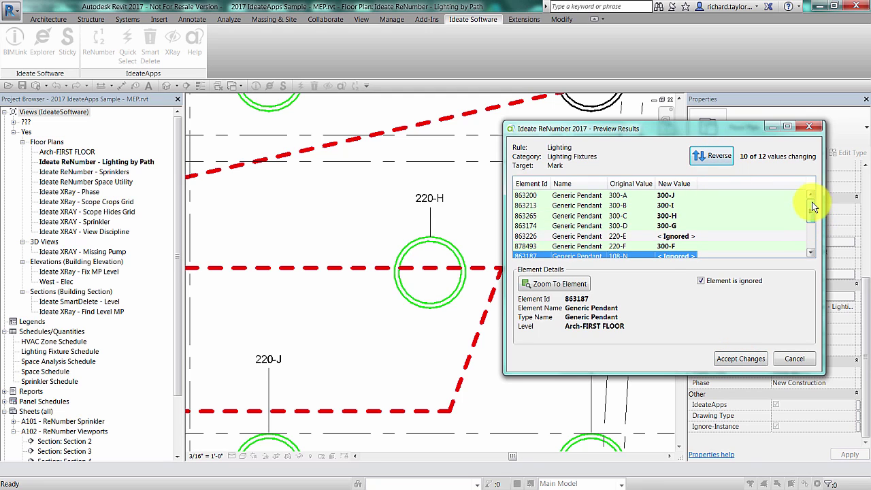
{"action": "left_click", "coordinate": [740, 359]}
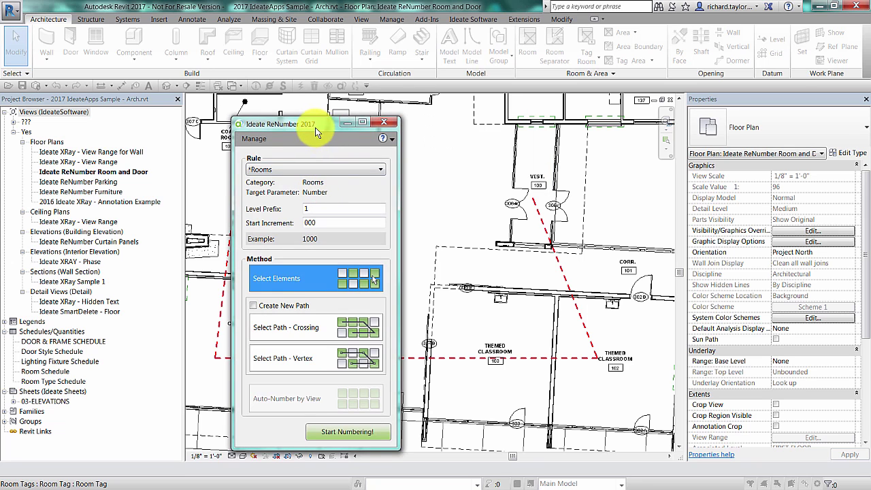
Set the Rooms rule's Level Prefix to 2 (example 2000) with Select Path - Crossing, then start.
{"action": "left_click_drag", "start_coordinate": [325, 129], "coordinate": [282, 113]}
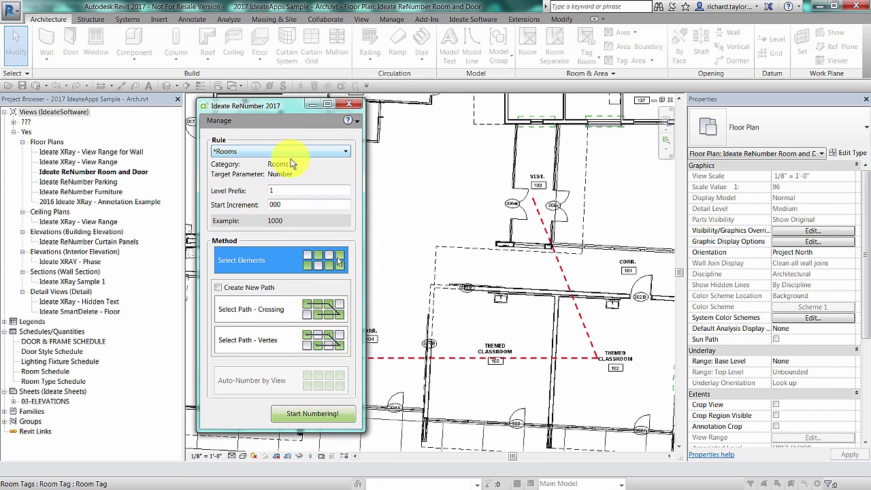
{"action": "left_click", "coordinate": [270, 192]}
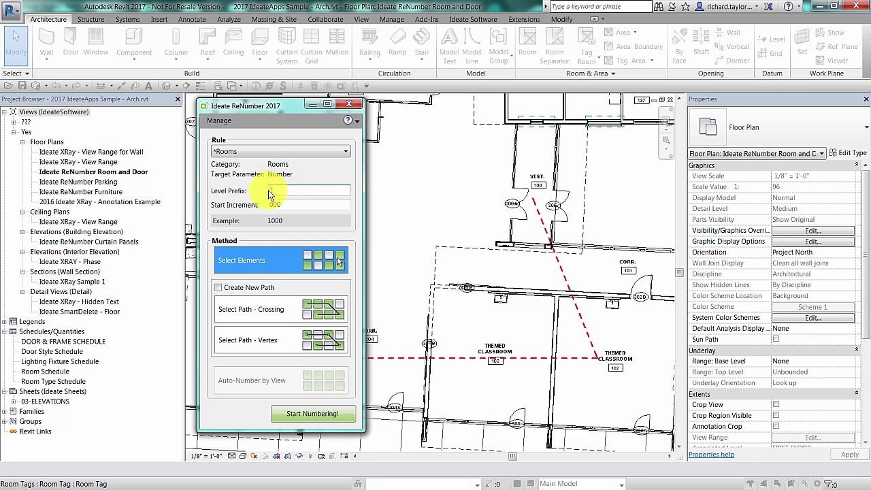
{"action": "type", "text": "2"}
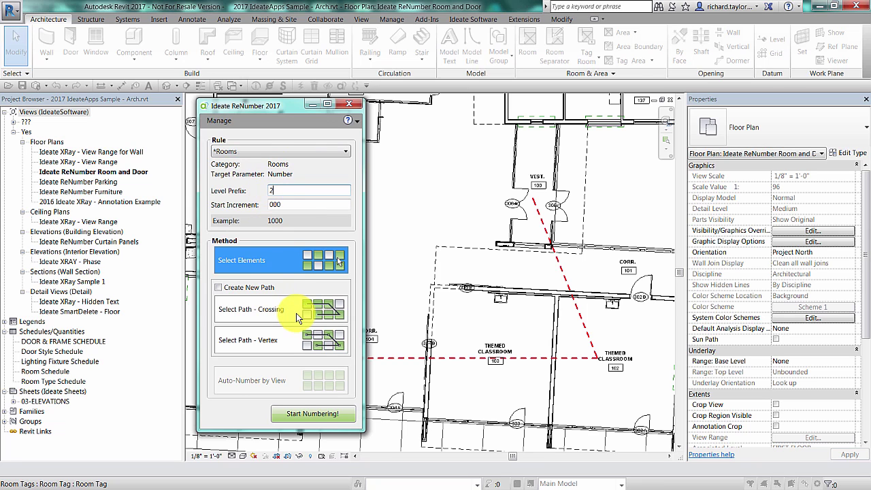
{"action": "left_click", "coordinate": [296, 313]}
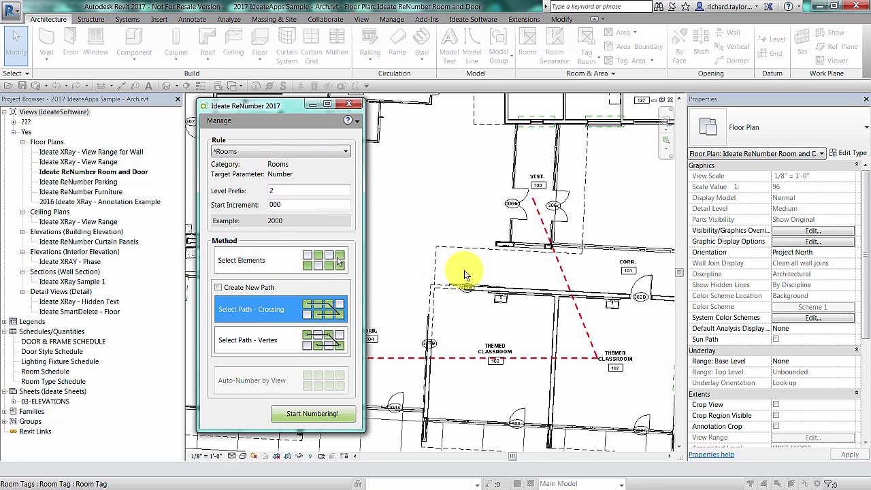
{"action": "left_click", "coordinate": [297, 411]}
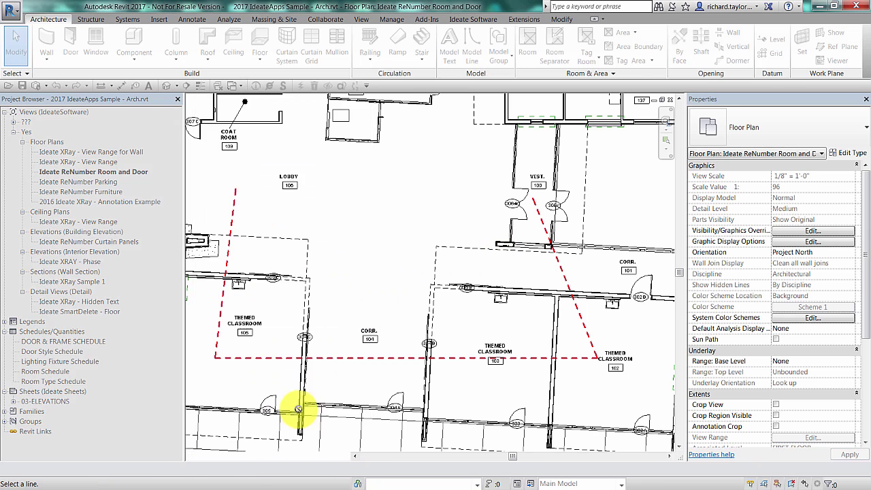
Pick the dashed path, review the seven-room crossing preview, and cancel it.
{"action": "left_click", "coordinate": [562, 272]}
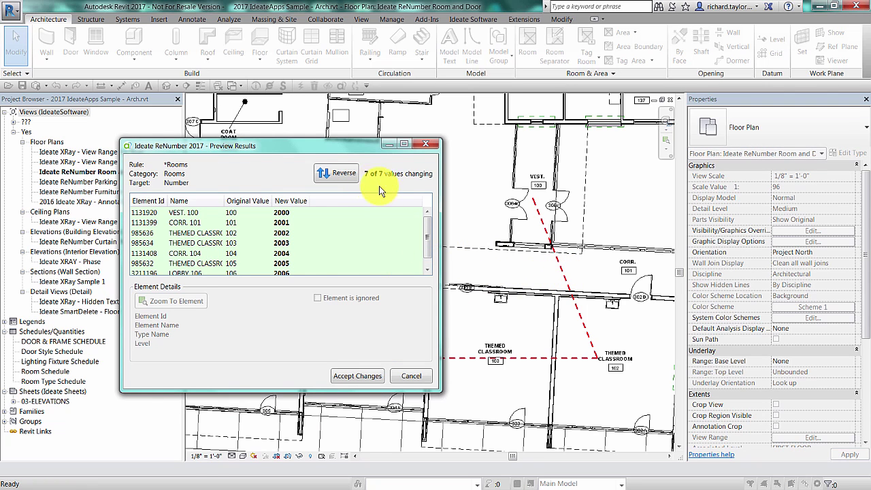
{"action": "scroll", "coordinate": [429, 246], "scroll_direction": "down", "scroll_amount": 1}
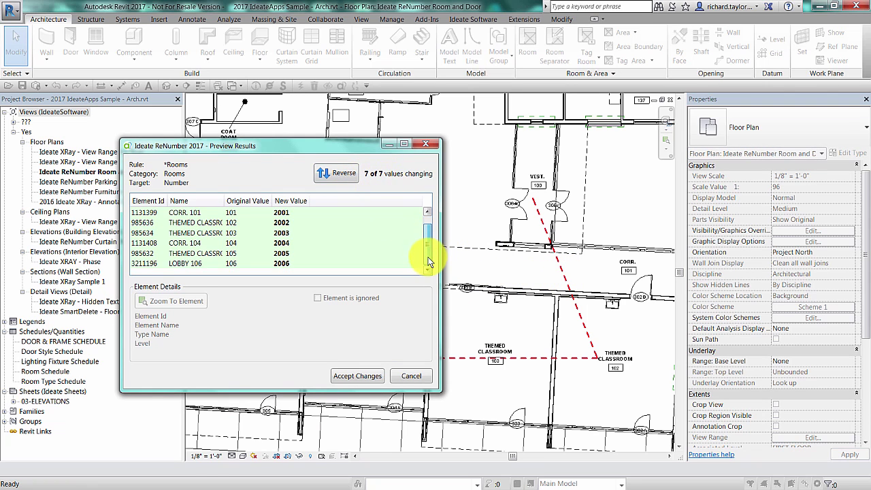
{"action": "scroll", "coordinate": [430, 241], "scroll_direction": "up", "scroll_amount": 1}
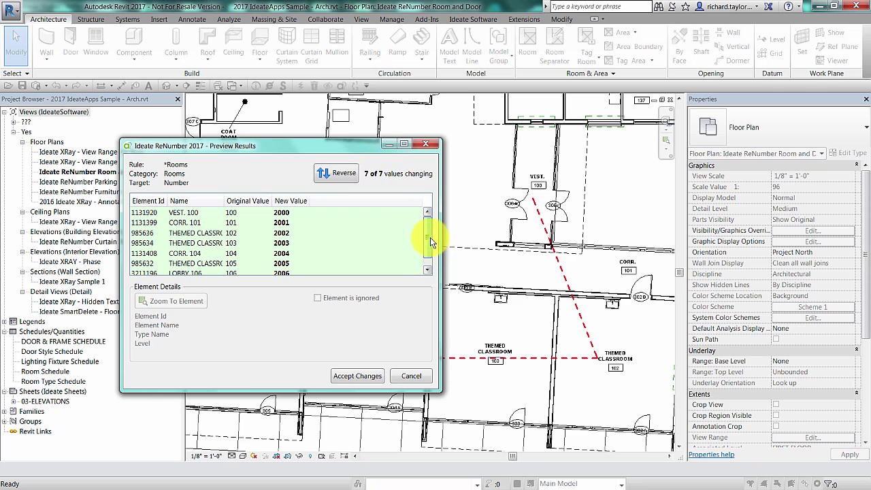
{"action": "left_click", "coordinate": [402, 375]}
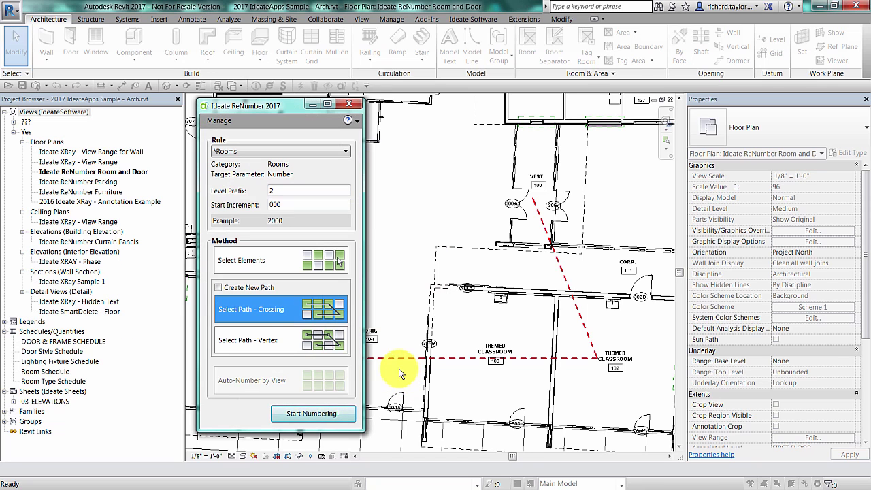
Switch to Select Path - Vertex, preview rooms numbered 2000–2003 along the path, then cancel.
{"action": "left_click", "coordinate": [311, 346]}
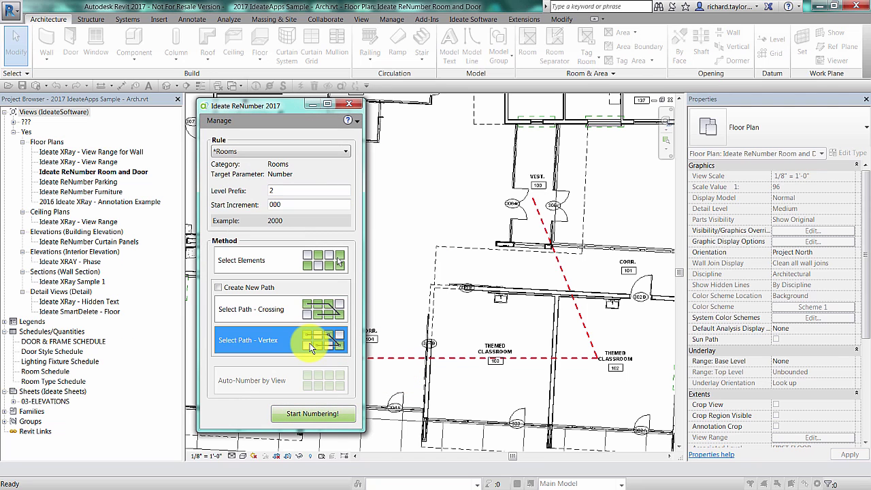
{"action": "left_click", "coordinate": [313, 413]}
{"action": "left_click", "coordinate": [563, 279]}
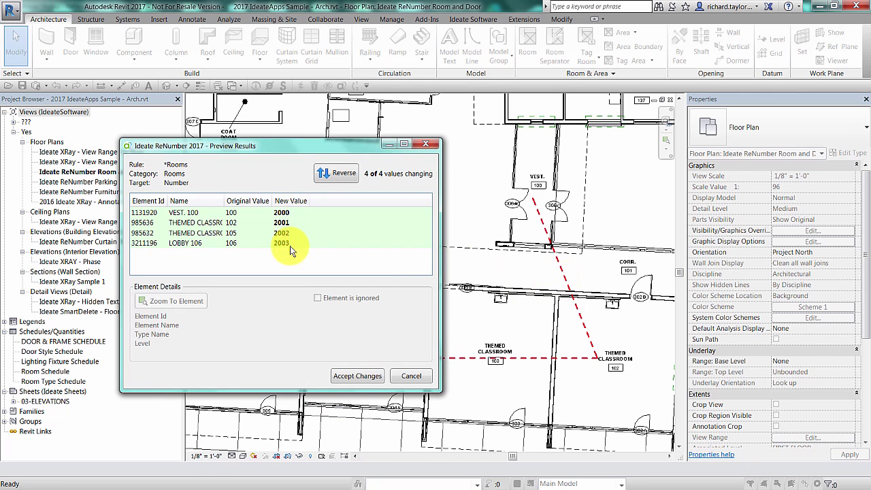
{"action": "left_click_drag", "start_coordinate": [322, 152], "coordinate": [685, 208]}
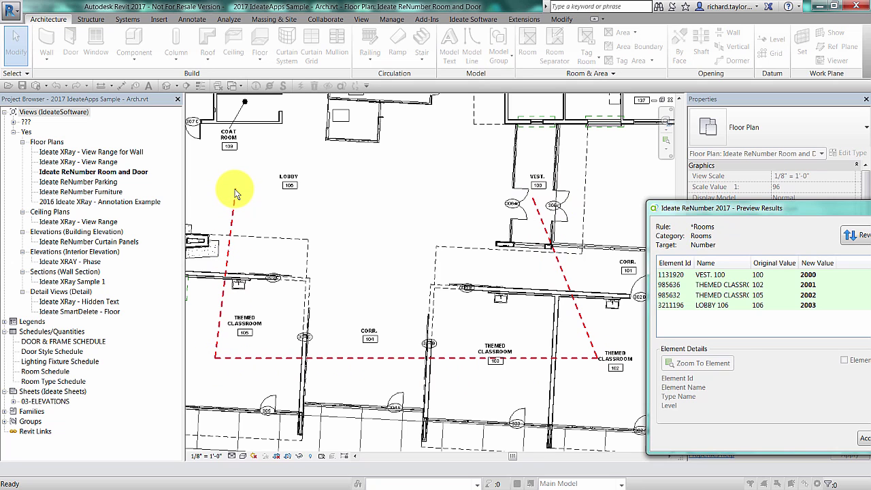
{"action": "left_click_drag", "start_coordinate": [775, 213], "coordinate": [563, 172]}
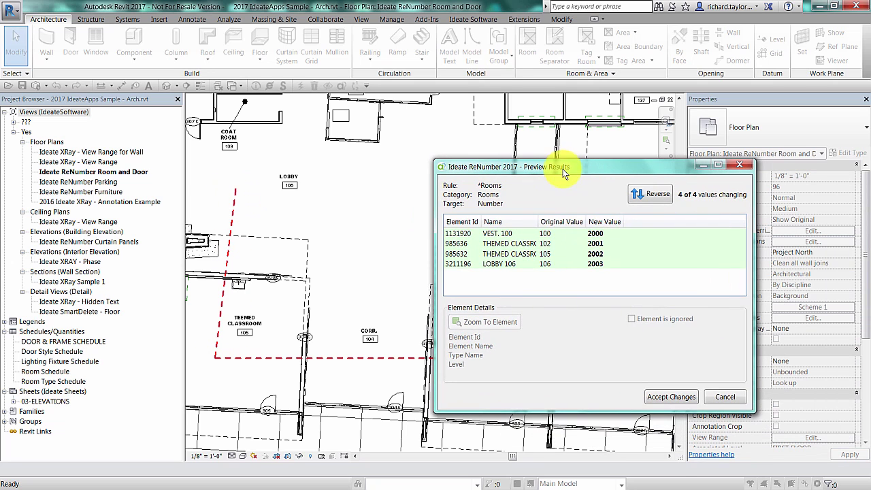
{"action": "left_click", "coordinate": [724, 398]}
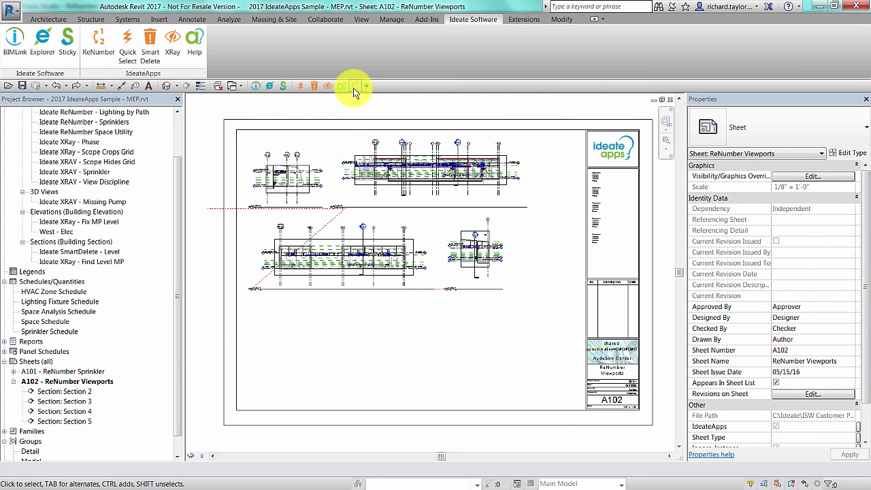
Launch ReNumber on the sheet and select the Detail on Sheet rule.
{"action": "left_click", "coordinate": [353, 88]}
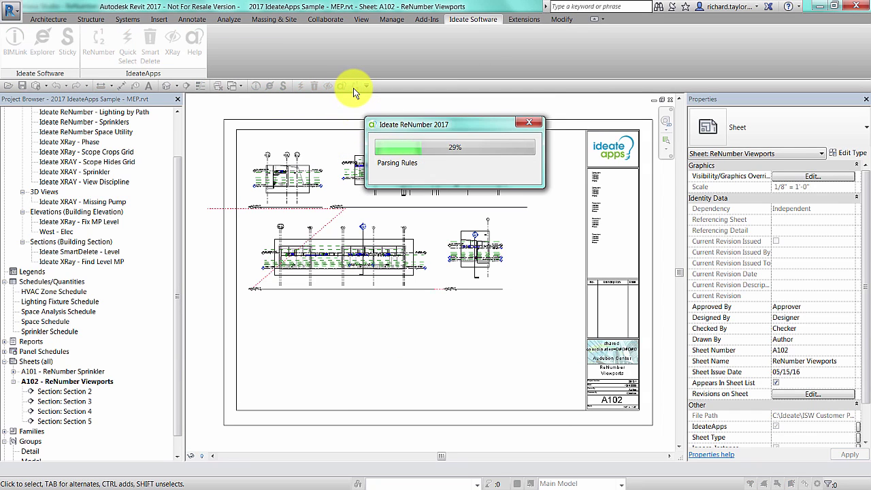
{"action": "left_click_drag", "start_coordinate": [295, 128], "coordinate": [543, 117]}
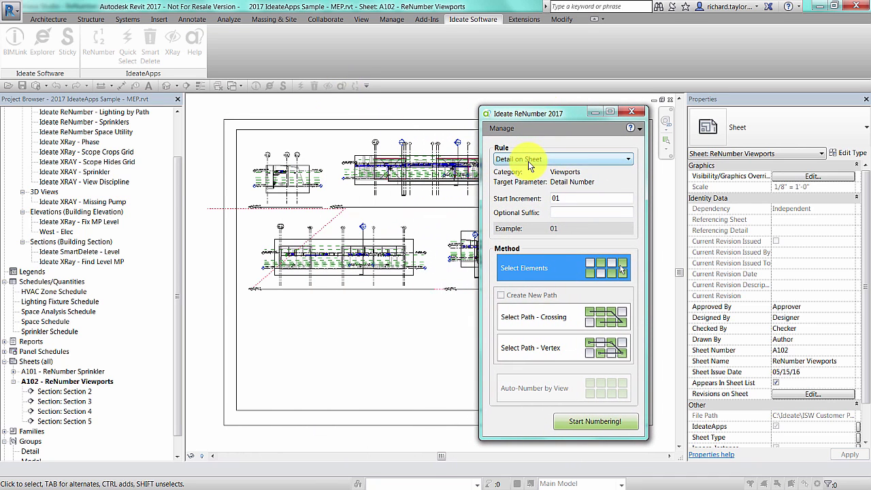
{"action": "left_click", "coordinate": [528, 161]}
{"action": "left_click", "coordinate": [577, 163]}
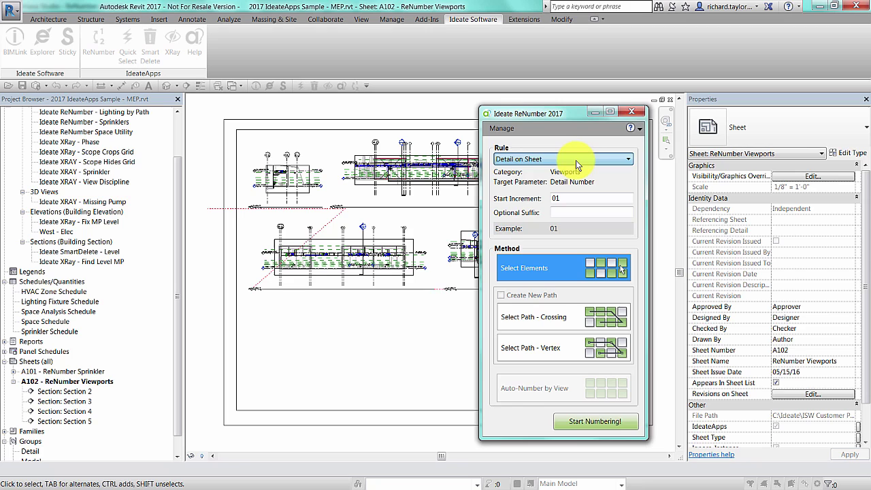
Set Start Increment 1 and suffix -A with Select Path - Crossing, then start numbering.
{"action": "left_click", "coordinate": [565, 200]}
{"action": "key", "text": "BackSpace"}
{"action": "key", "text": "BackSpace"}
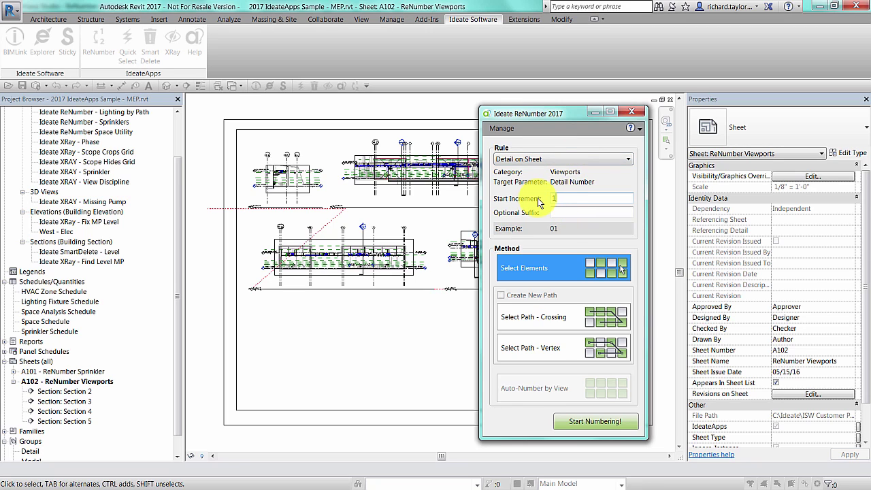
{"action": "type", "text": "1"}
{"action": "left_click", "coordinate": [554, 212]}
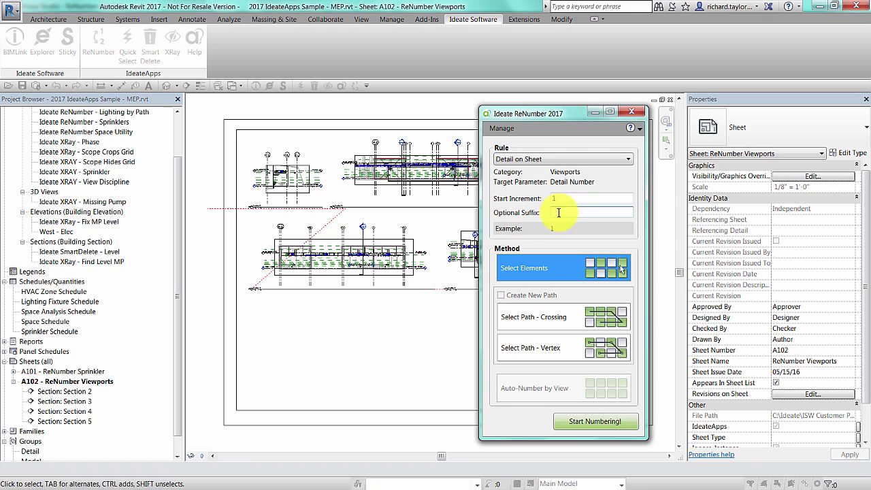
{"action": "type", "text": "-A"}
{"action": "left_click", "coordinate": [566, 317]}
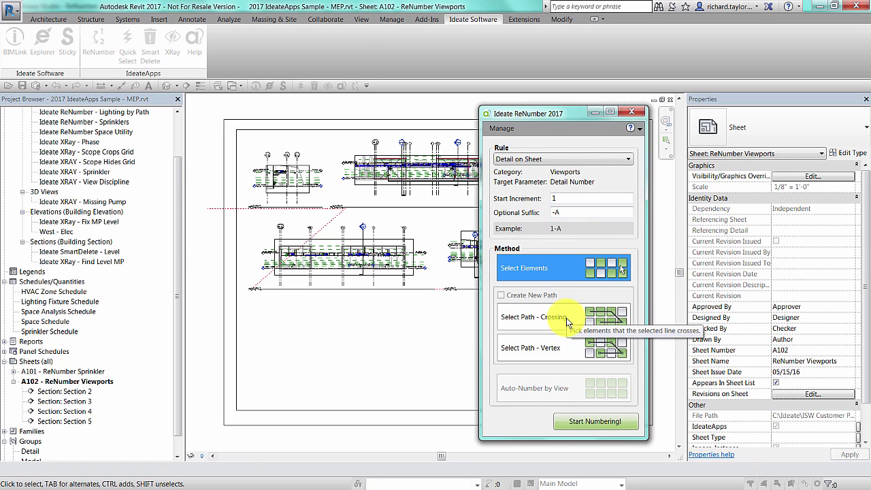
{"action": "left_click", "coordinate": [593, 421]}
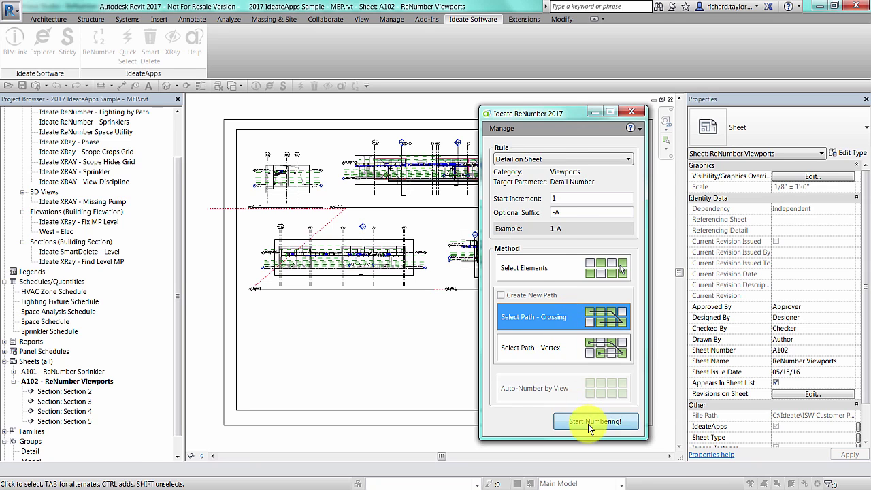
Pick the path across the viewports, accept details 1-A through 4-A, and close ReNumber.
{"action": "left_click", "coordinate": [242, 208]}
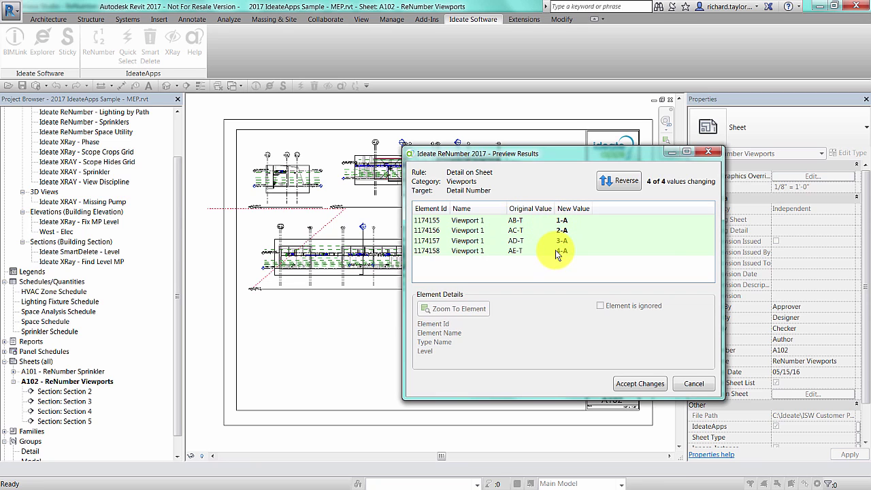
{"action": "left_click", "coordinate": [638, 384]}
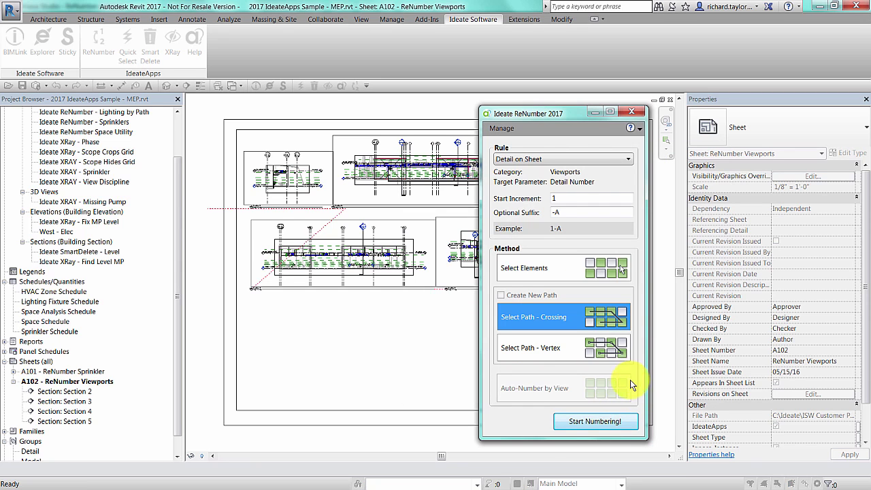
{"action": "left_click", "coordinate": [631, 111]}
{"action": "scroll", "coordinate": [255, 204], "scroll_direction": "up", "scroll_amount": 8}
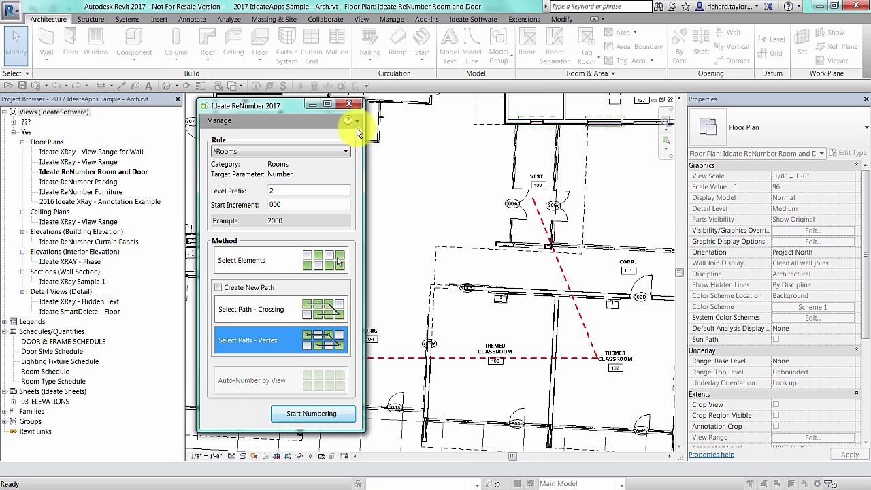
From the ReNumber help dropdown, open Help and view the Getting Started 'ReNumber Doors' page.
{"action": "left_click", "coordinate": [356, 123]}
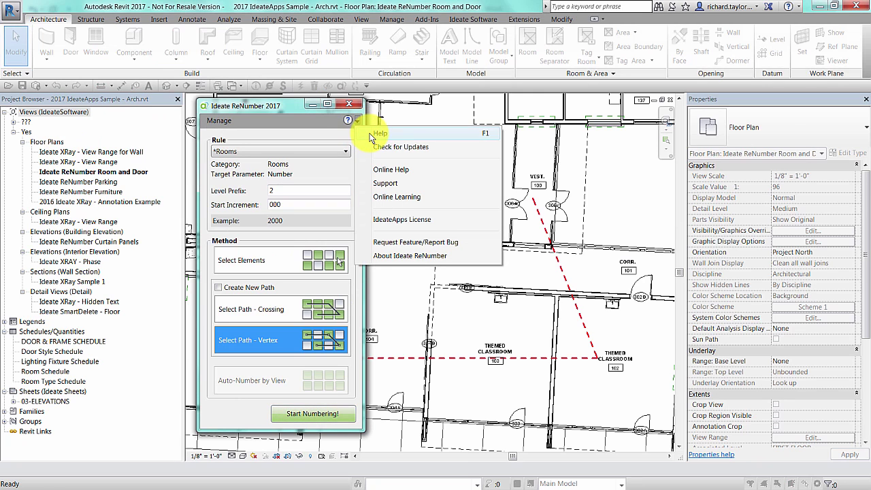
{"action": "left_click", "coordinate": [371, 133]}
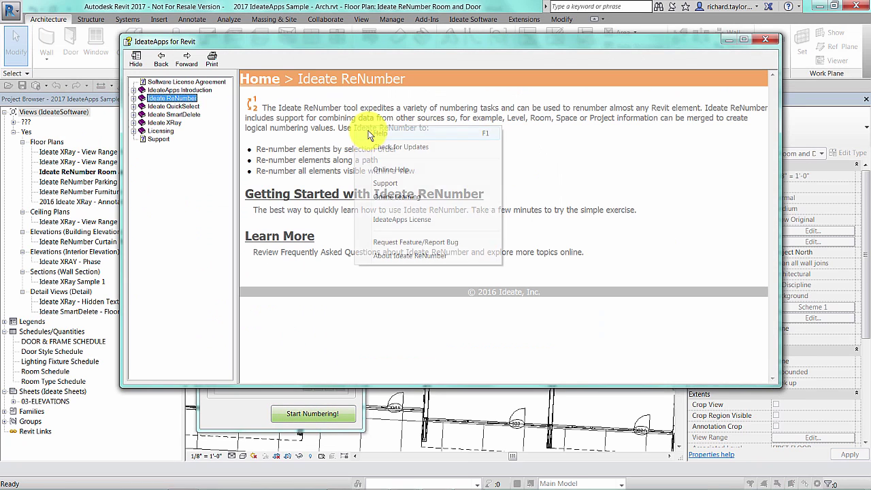
{"action": "left_click", "coordinate": [288, 199]}
{"action": "left_click", "coordinate": [293, 197]}
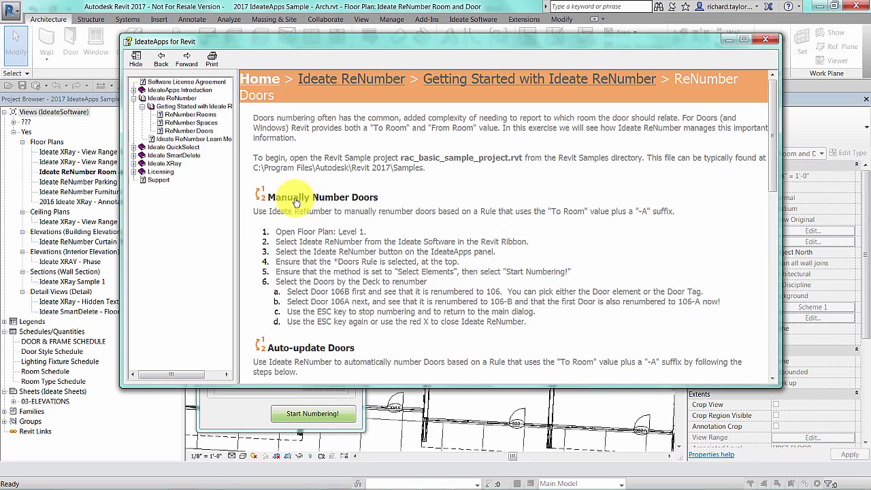
{"action": "left_click_drag", "start_coordinate": [771, 158], "coordinate": [822, 350]}
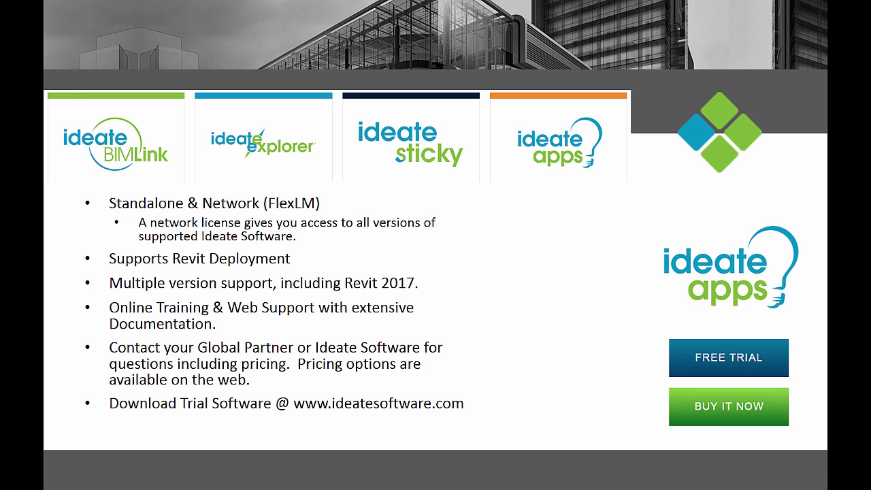
{"action": "key", "text": "Right"}
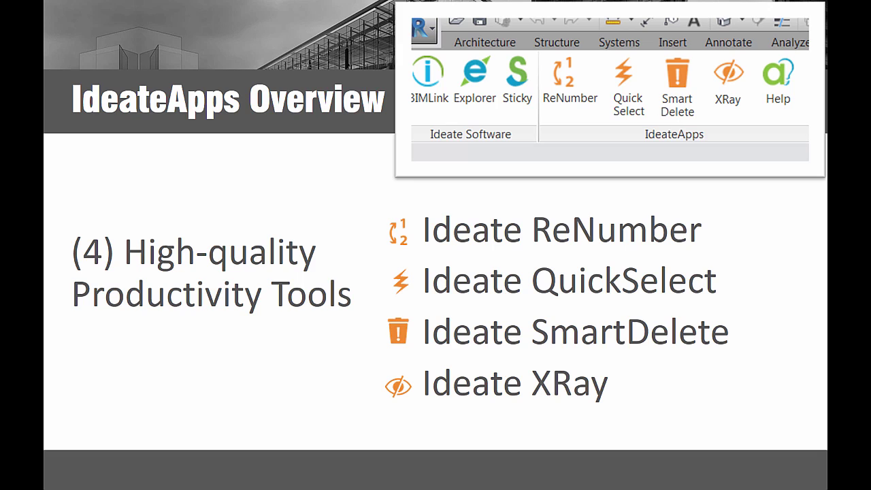
{"action": "mouse_move", "coordinate": [533, 37]}
{"action": "left_mouse_down"}
{"action": "mouse_move", "coordinate": [537, 143]}
{"action": "mouse_move", "coordinate": [807, 145]}
{"action": "left_mouse_up"}
{"action": "left_click_drag", "start_coordinate": [814, 41], "coordinate": [804, 150]}
{"action": "left_click_drag", "start_coordinate": [534, 41], "coordinate": [820, 41]}
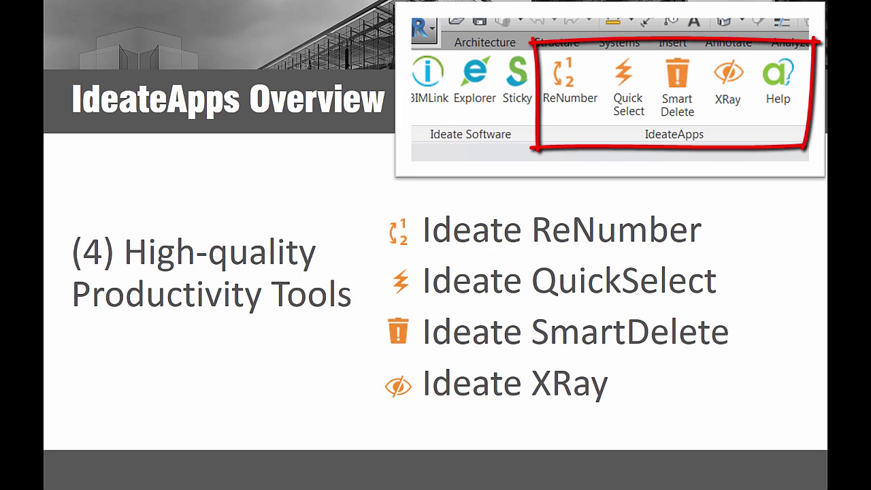